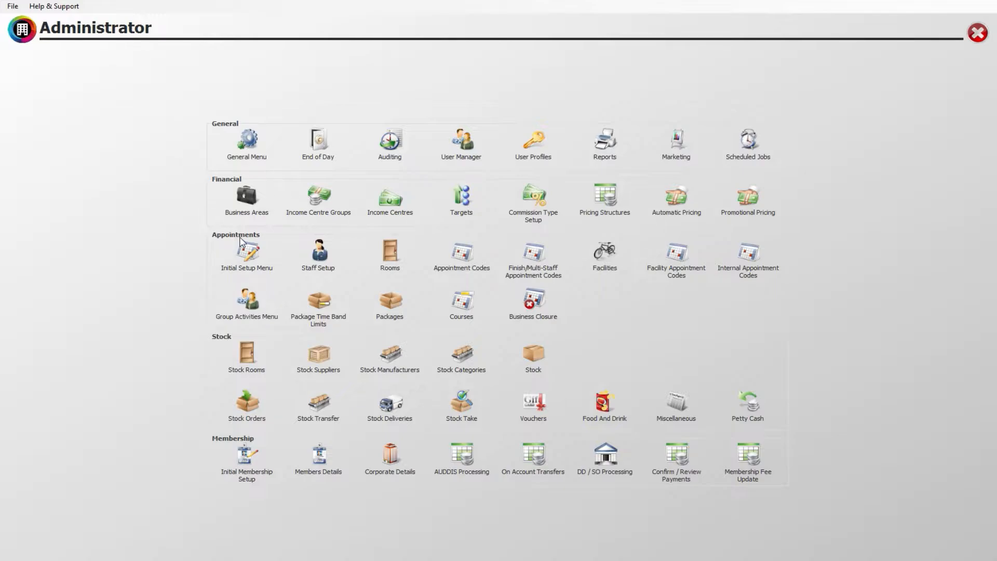
# Create appointment code C Cbac with the description Cleansing Back Treatment 1 in the Body Treatments category.
pyautogui.click(463, 253)
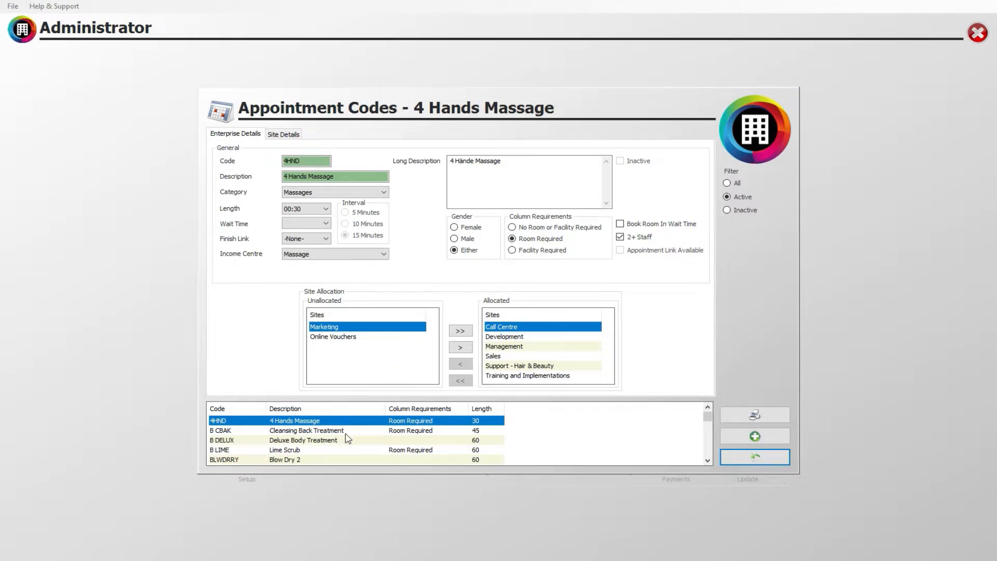
pyautogui.click(743, 437)
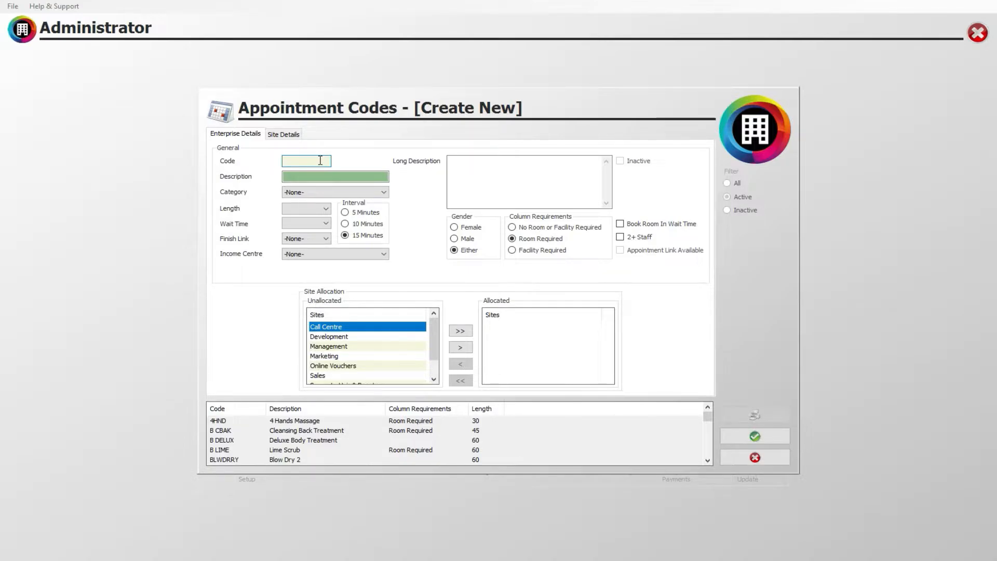
pyautogui.write('C CBAC')
pyautogui.click(315, 176)
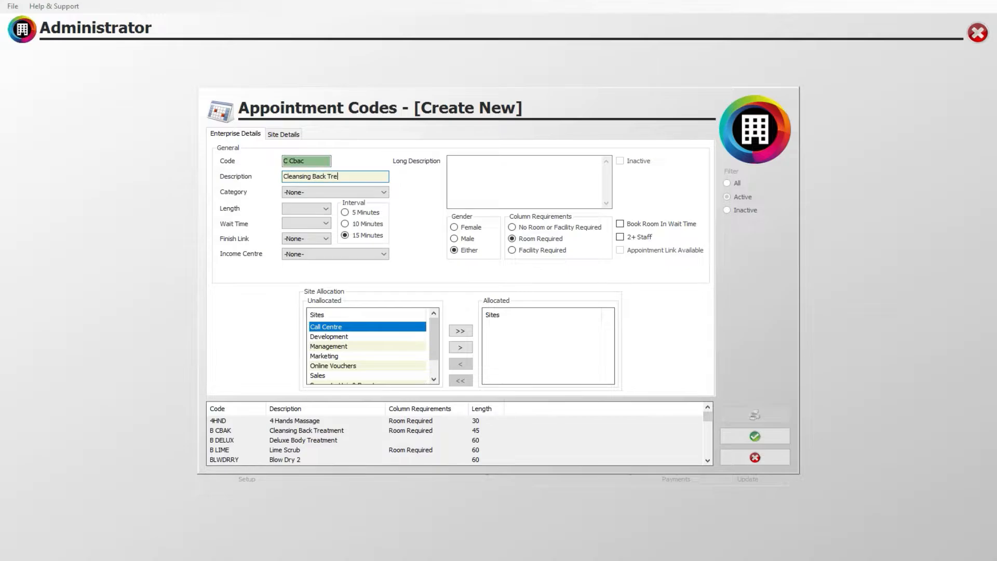
pyautogui.write('t 1')
pyautogui.click(342, 193)
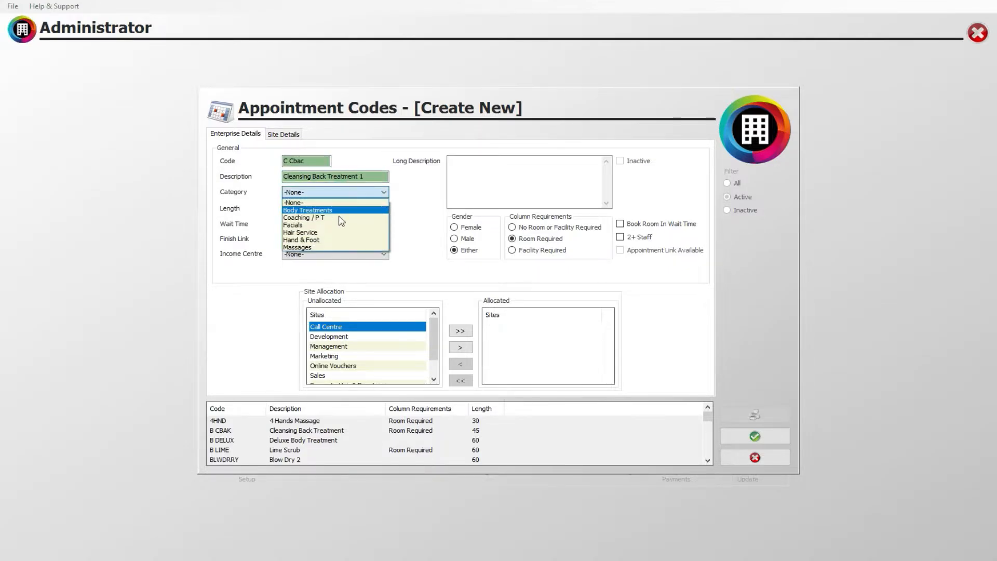
pyautogui.click(327, 210)
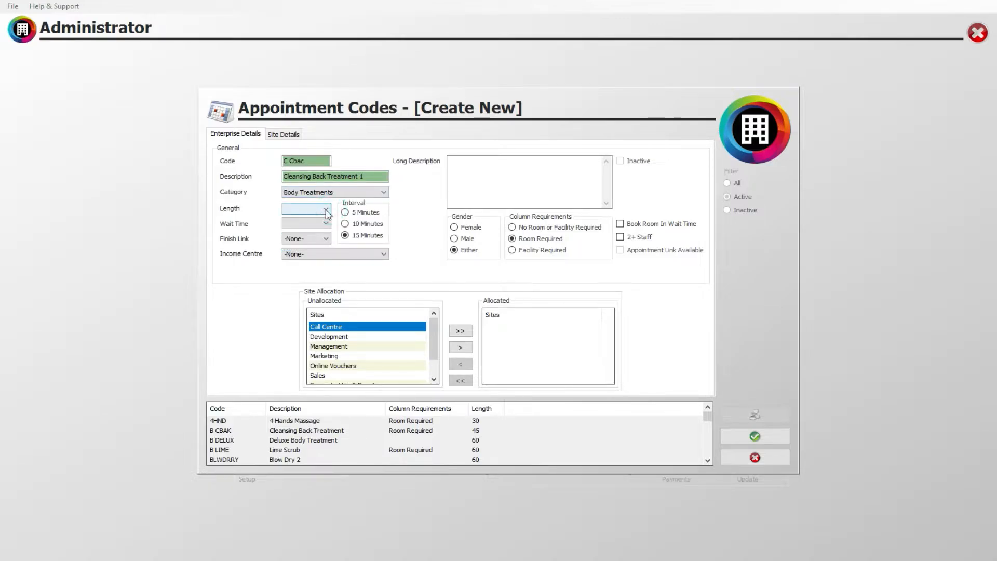
# Set the new code's length to 01:00, wait time to 00:15 and income centre to Massage, leaving the finish link at None.
pyautogui.click(321, 210)
pyautogui.click(306, 238)
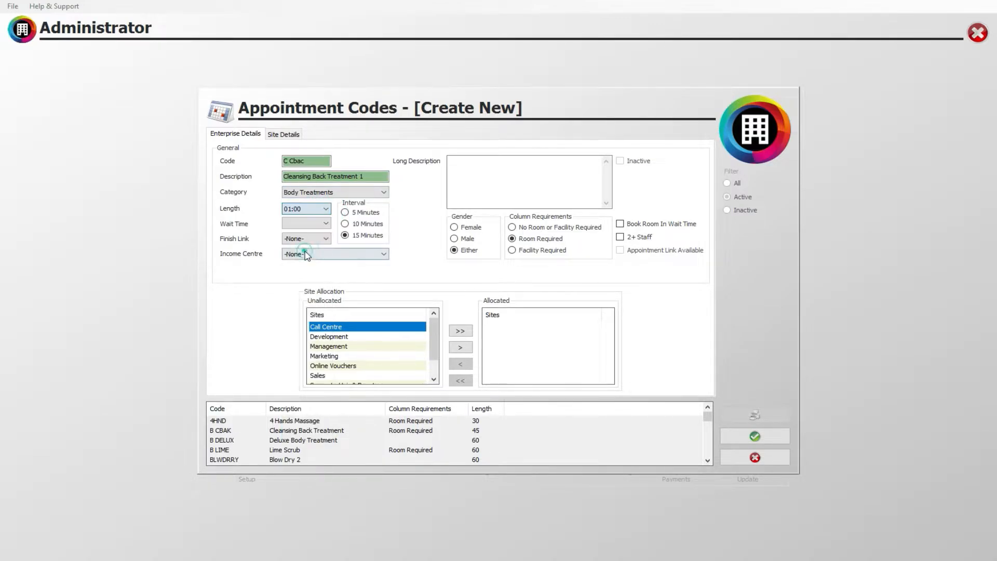
pyautogui.click(316, 225)
pyautogui.click(302, 242)
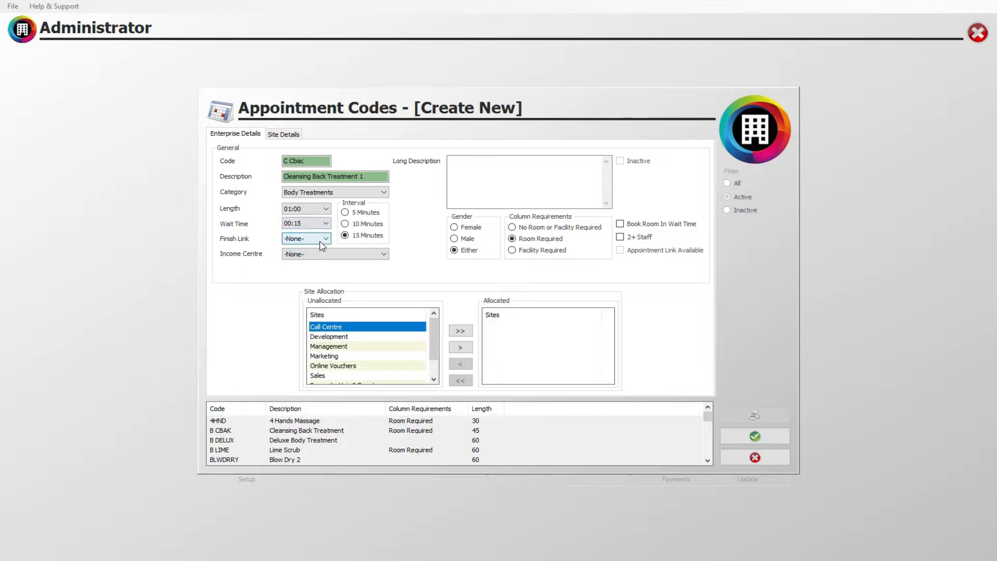
pyautogui.click(339, 254)
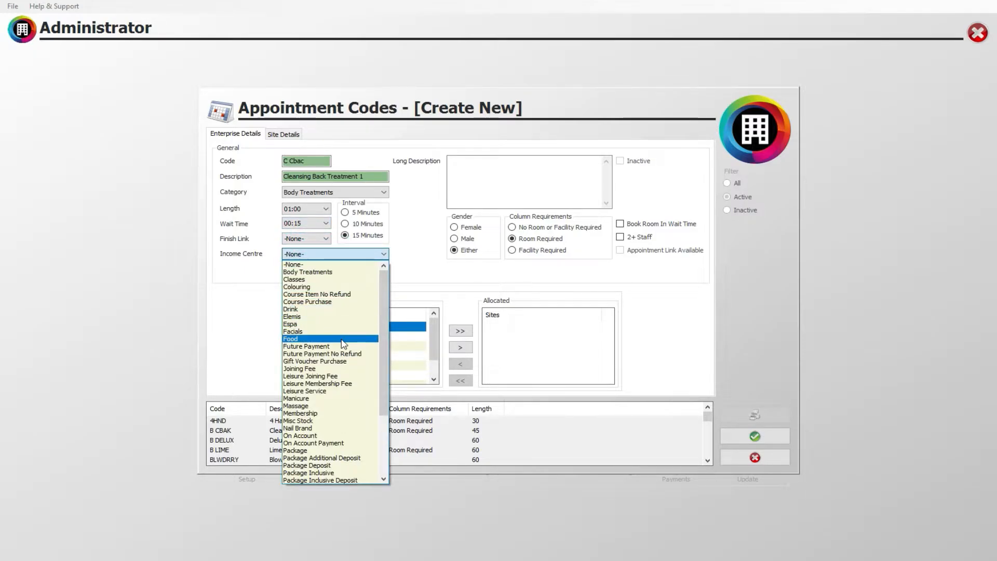
pyautogui.click(346, 405)
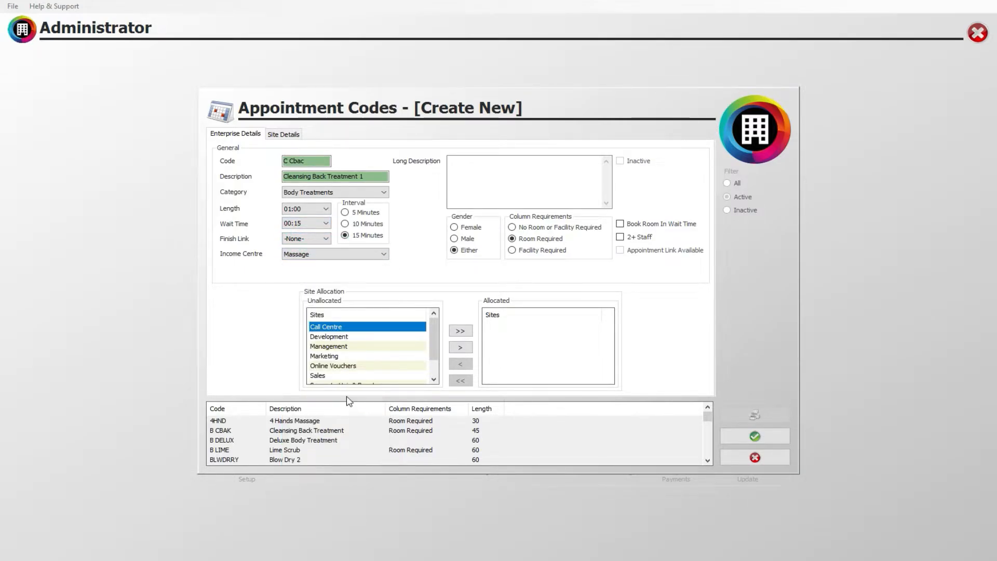
pyautogui.click(313, 242)
pyautogui.click(326, 239)
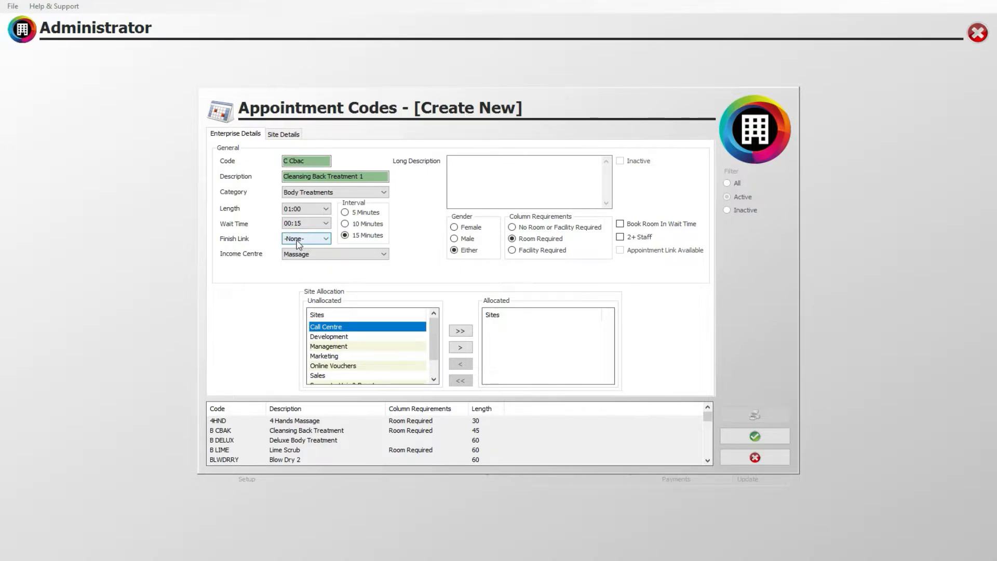
# Enter Cleansing Back Treatment as the long description and set the gender to Either.
pyautogui.click(493, 172)
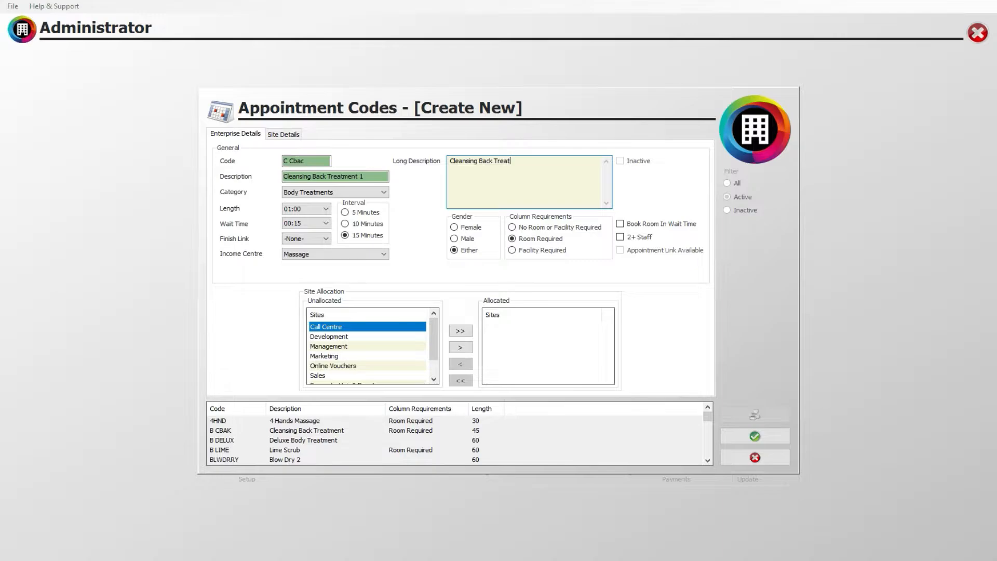
pyautogui.click(454, 226)
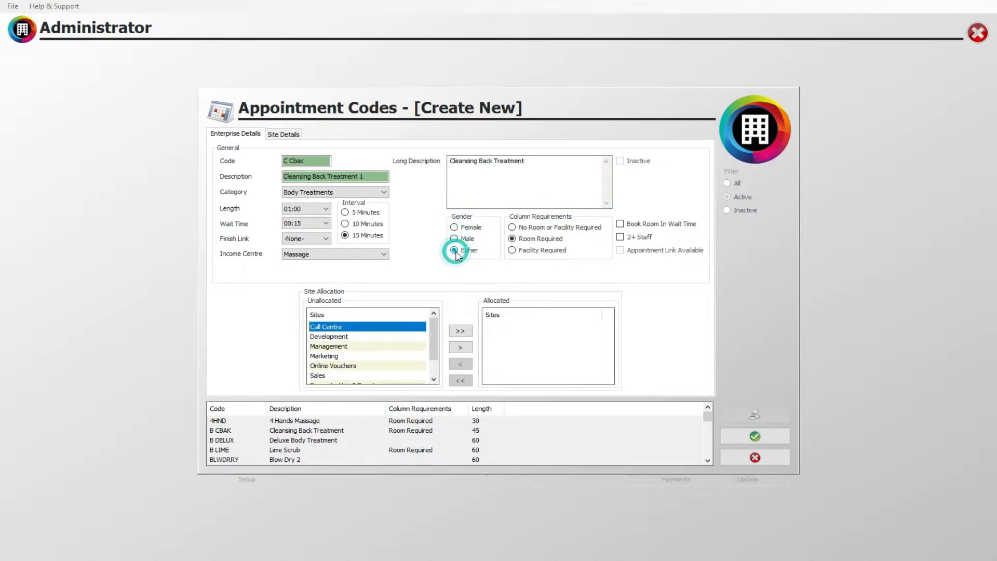
pyautogui.click(454, 250)
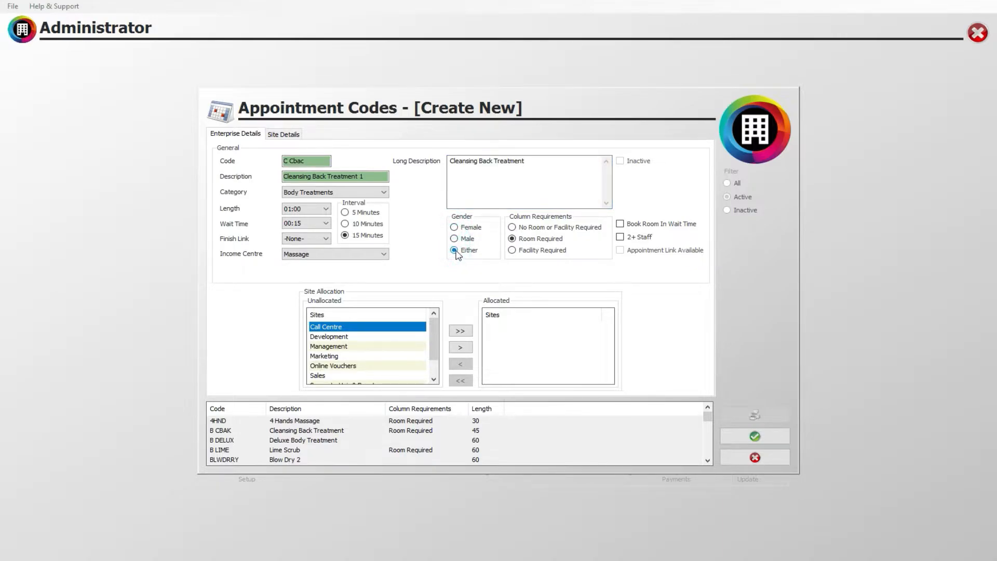
# Set the column requirement to Room Required and enable the 2+ Staff option.
pyautogui.click(512, 239)
pyautogui.click(512, 250)
pyautogui.click(512, 228)
pyautogui.click(512, 238)
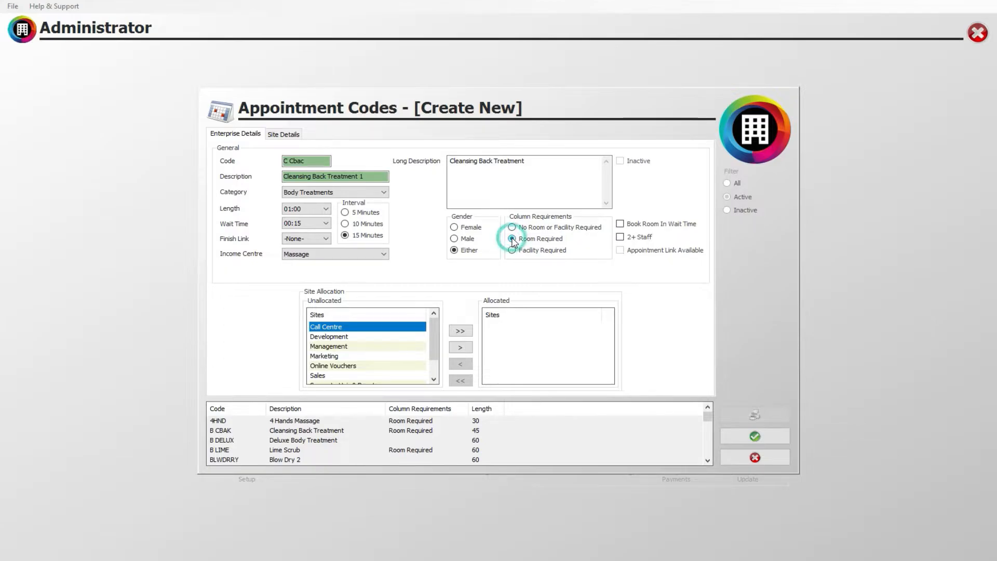
pyautogui.click(620, 238)
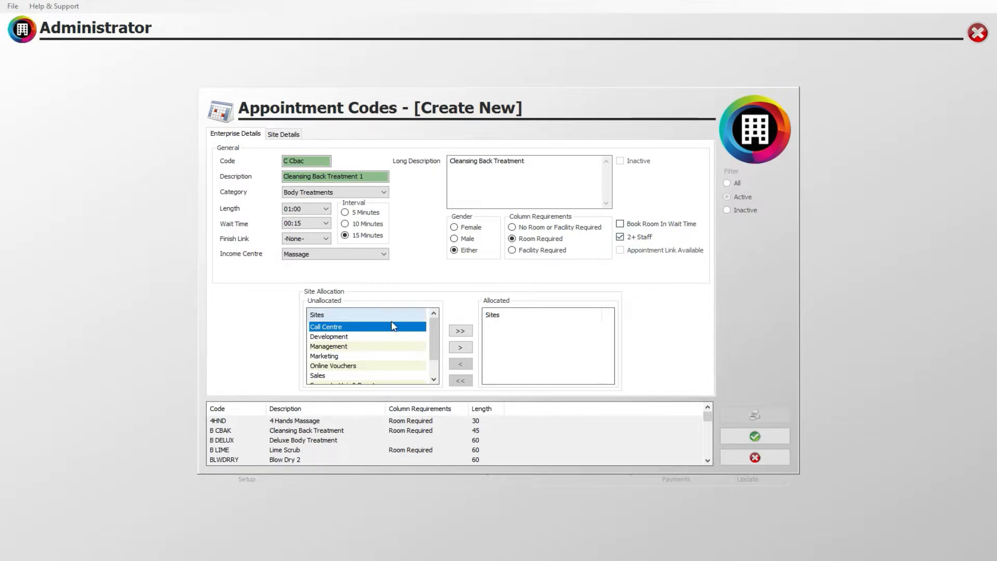
# Allocate the Development site and all the remaining sites to the new appointment code.
pyautogui.click(342, 336)
pyautogui.click(344, 346)
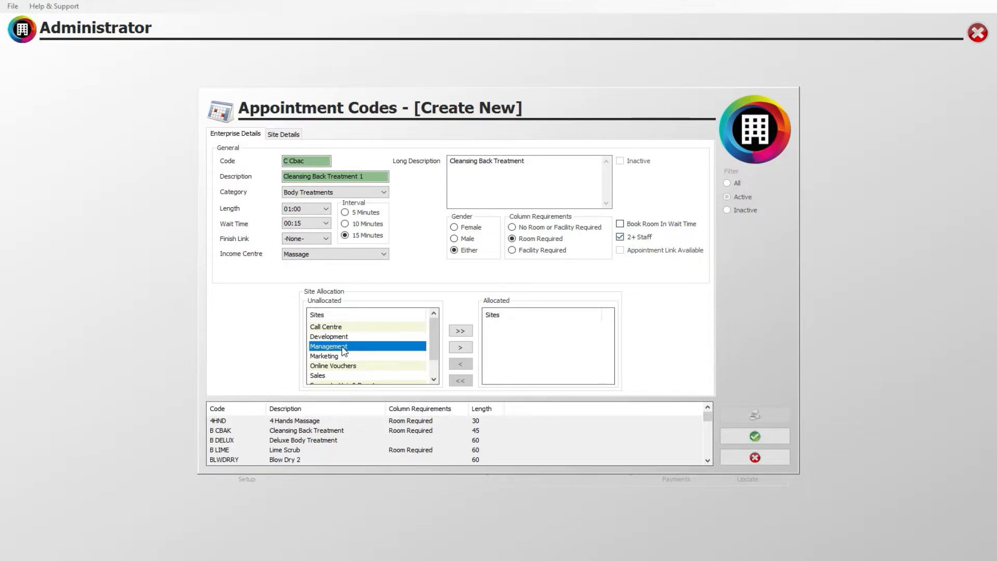
pyautogui.click(341, 337)
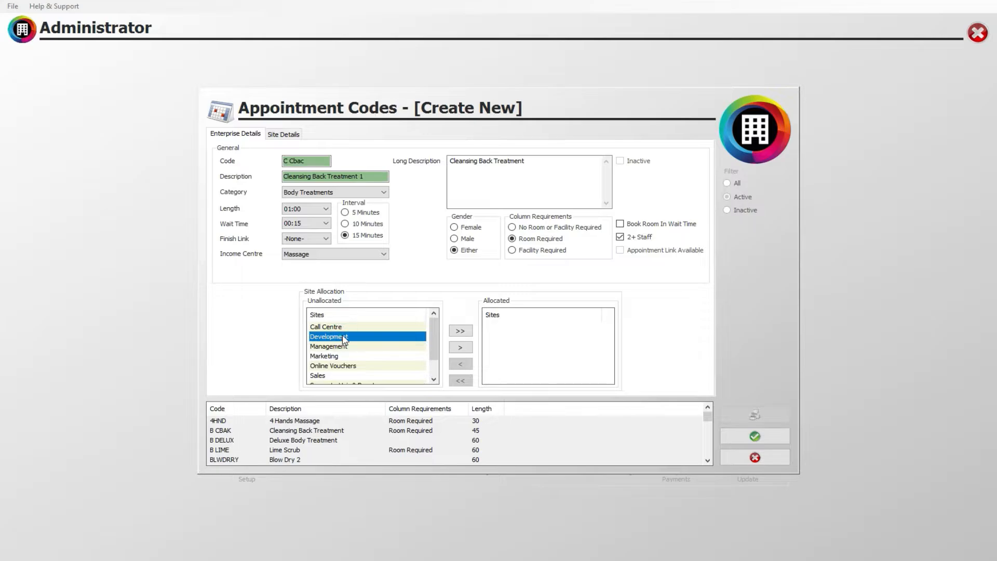
pyautogui.click(459, 348)
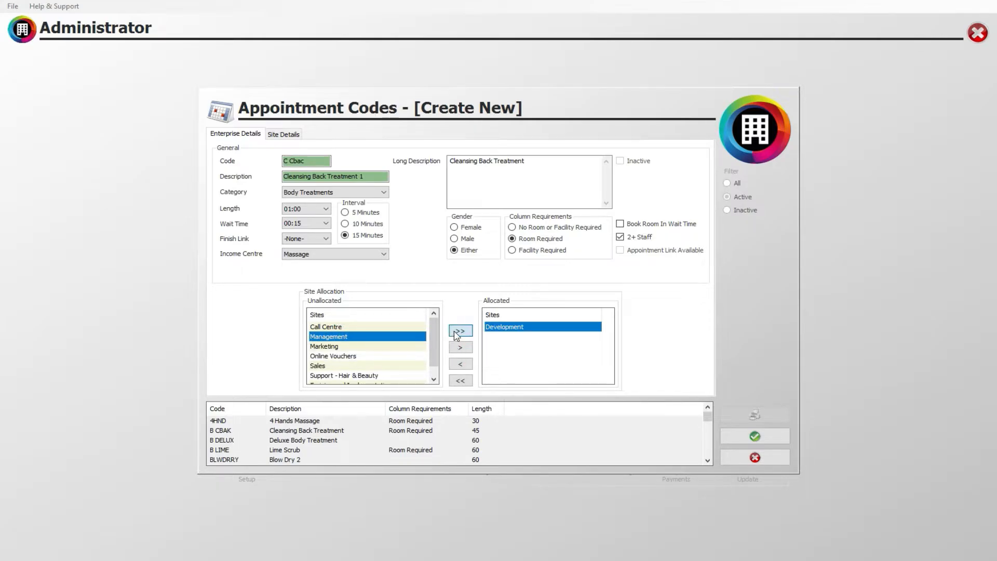
pyautogui.click(456, 331)
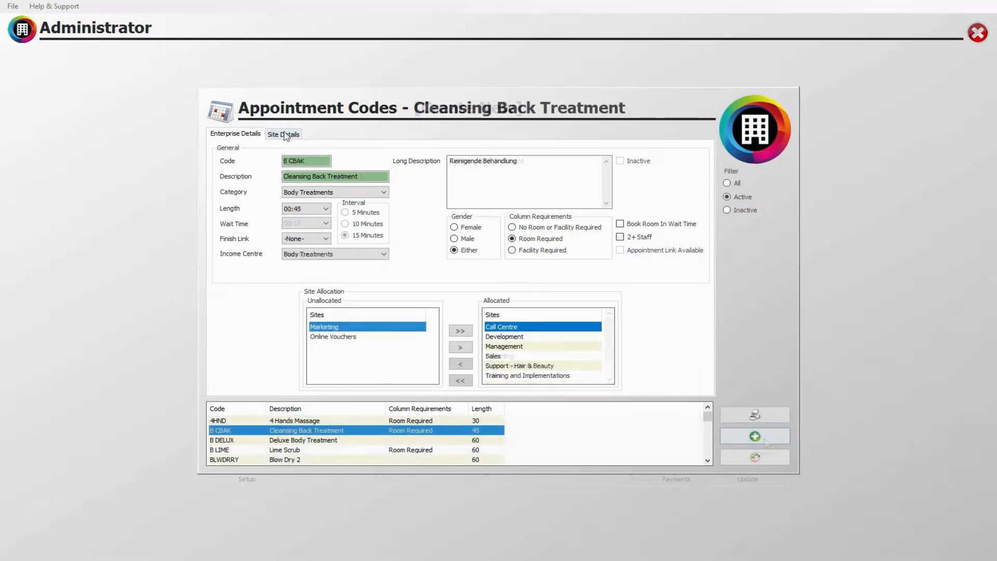
# Review the Cleansing Back Treatment code's site details for the Development, Management and Call Centre sites.
pyautogui.click(285, 136)
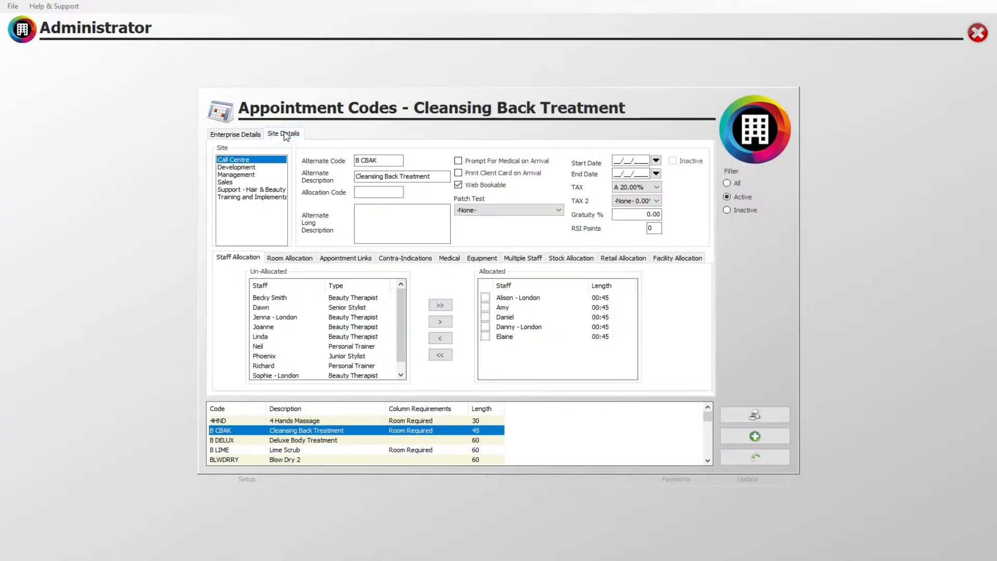
pyautogui.click(242, 167)
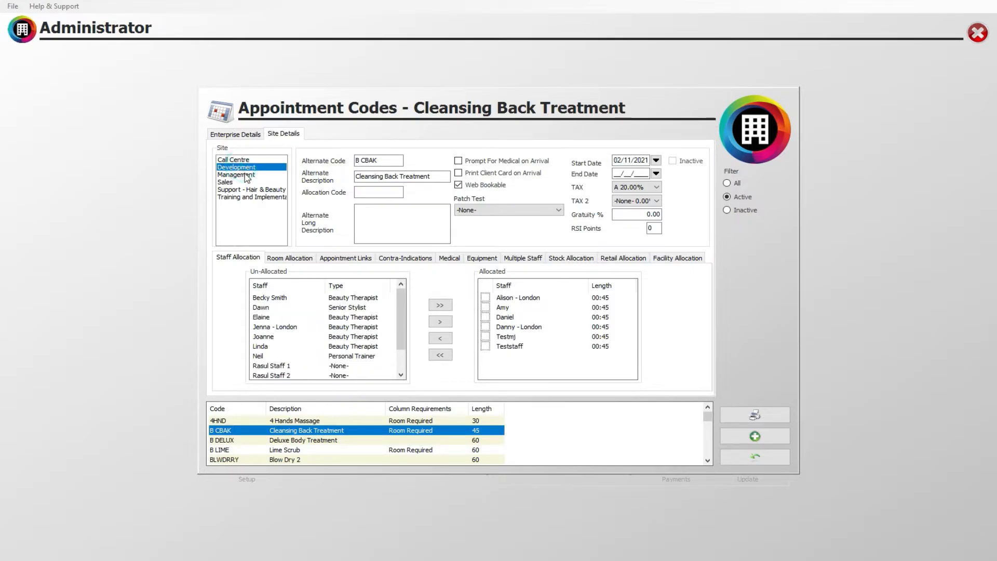
pyautogui.click(243, 175)
pyautogui.click(242, 159)
pyautogui.click(272, 298)
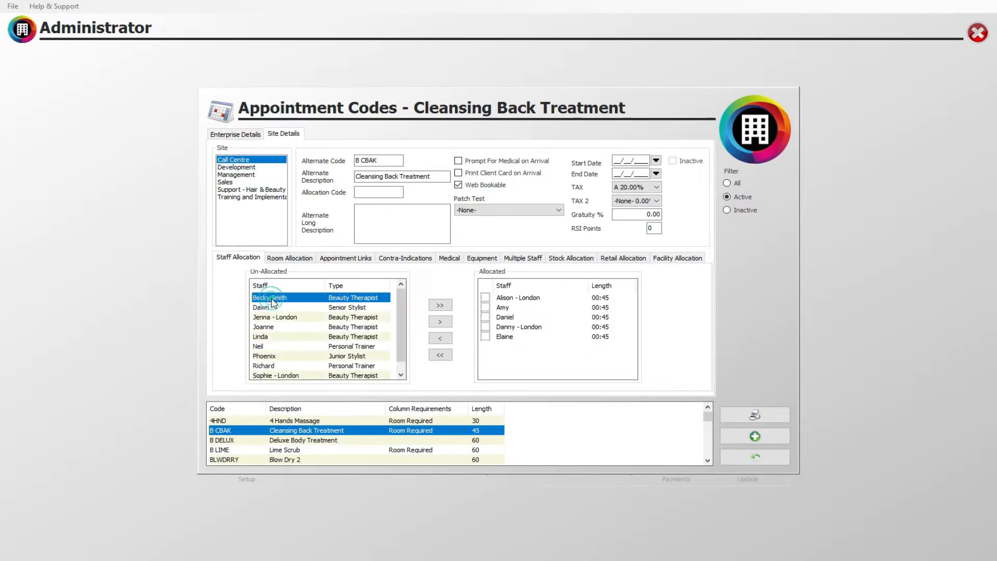
# Try the medical prompt option and an RSI Points value of 5 for the Call Centre site, and restore both settings.
pyautogui.click(468, 162)
pyautogui.click(468, 162)
pyautogui.click(642, 229)
pyautogui.write('5')
pyautogui.moveTo(656, 228); pyautogui.dragTo(640, 228)
pyautogui.write('0')
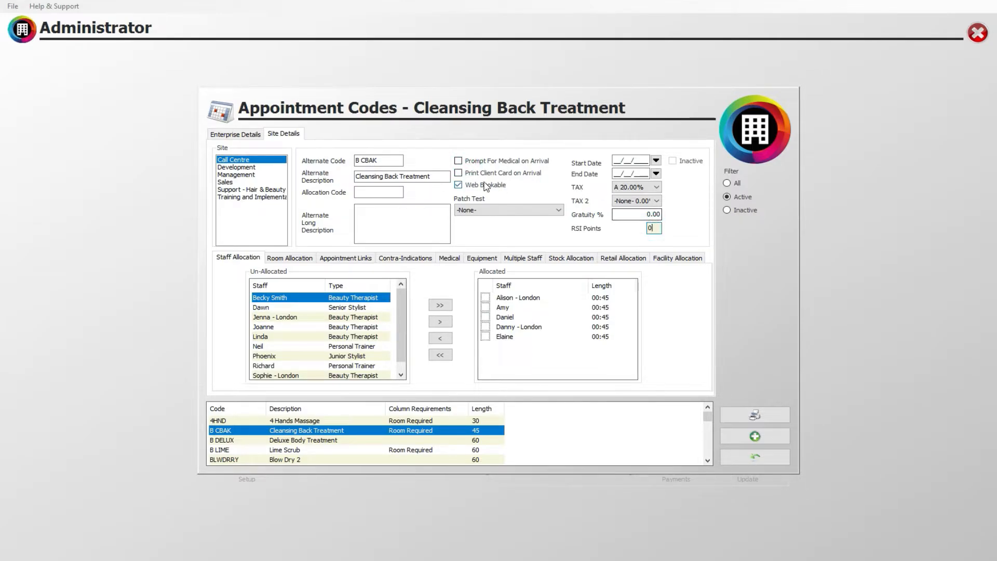
pyautogui.click(459, 186)
# Examine the Call Centre site's staff, room, medical, equipment and stock allocations for the code, and close the appointment codes.
pyautogui.click(234, 258)
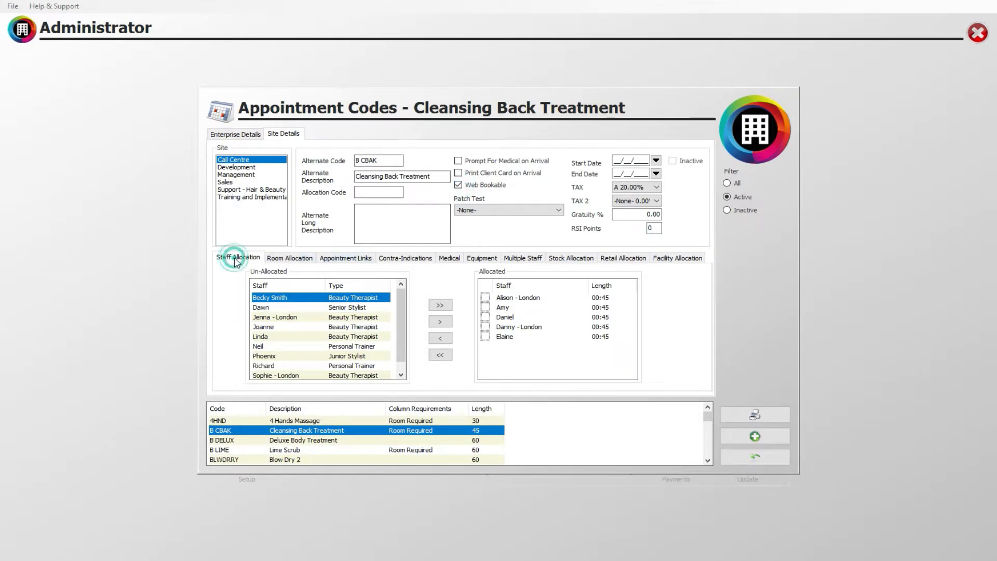
pyautogui.click(275, 307)
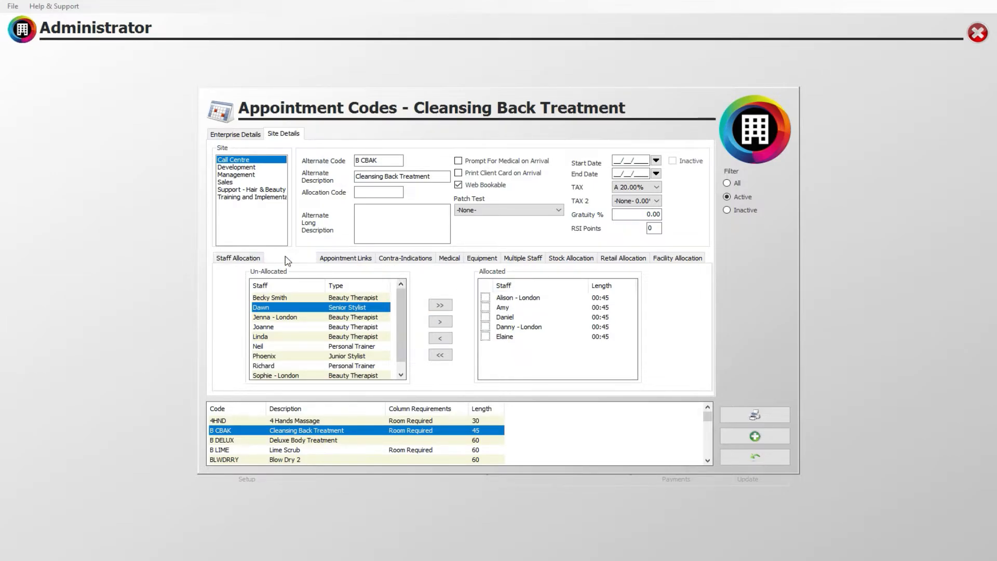
pyautogui.click(287, 258)
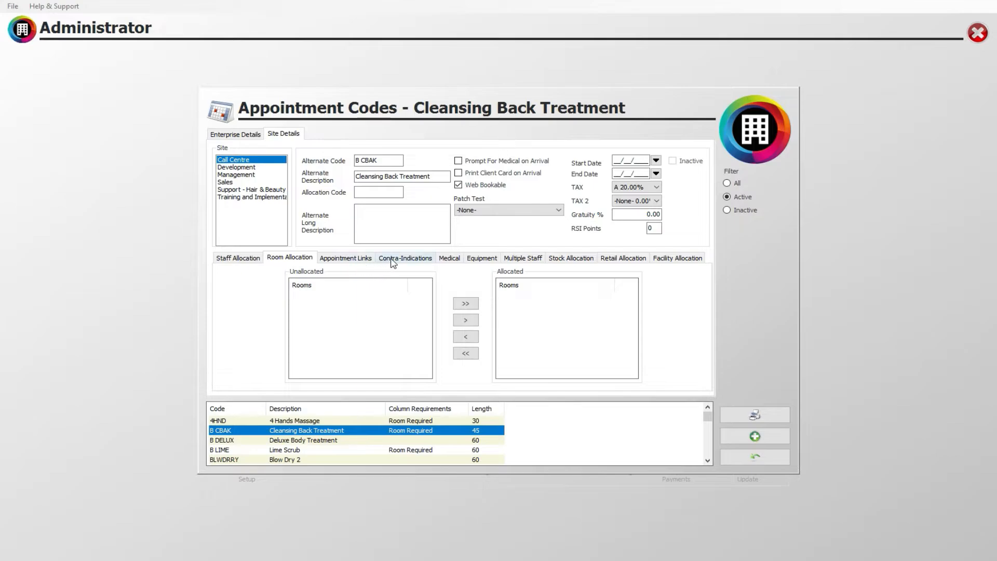
pyautogui.click(449, 258)
pyautogui.click(308, 311)
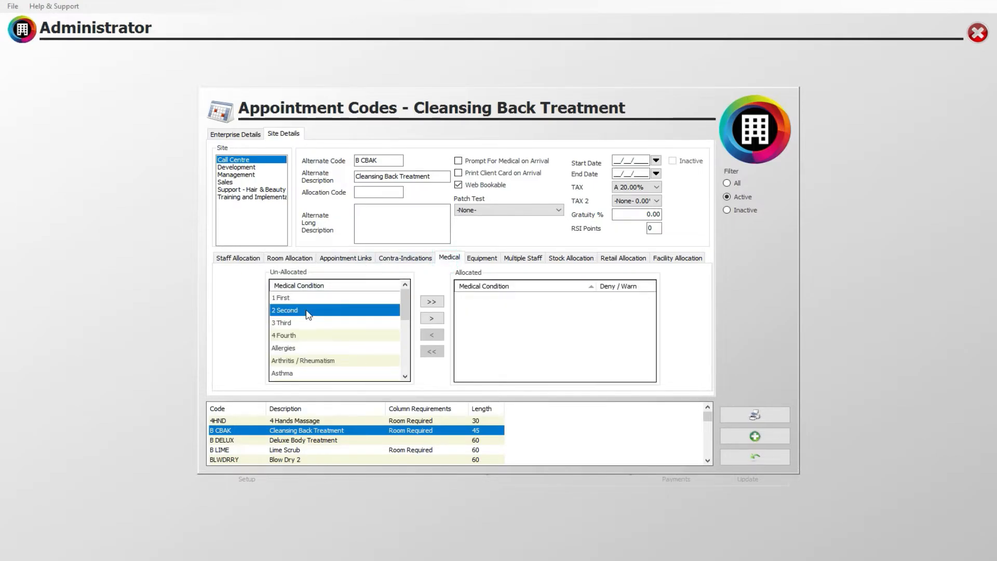
pyautogui.click(312, 360)
pyautogui.click(478, 258)
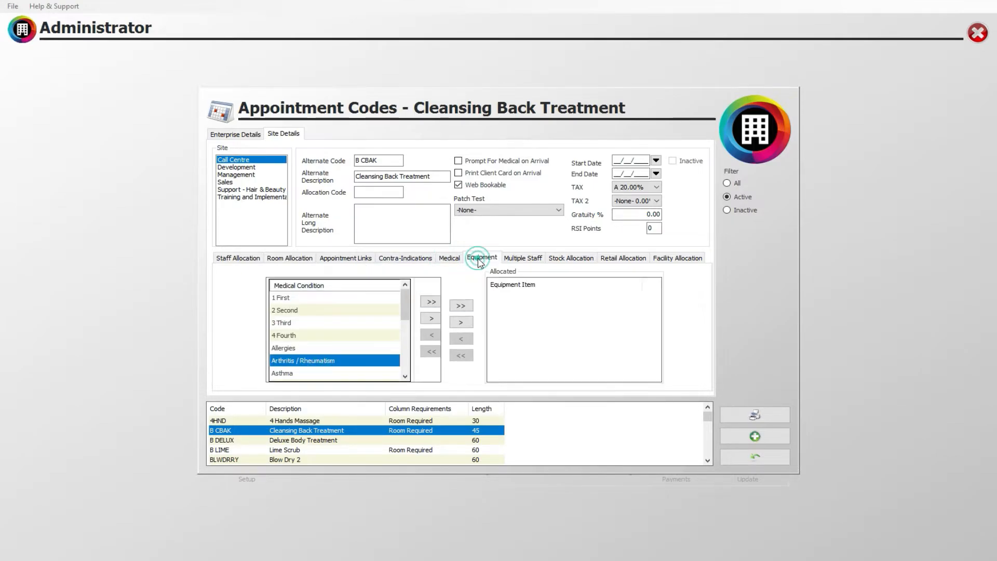
pyautogui.click(574, 258)
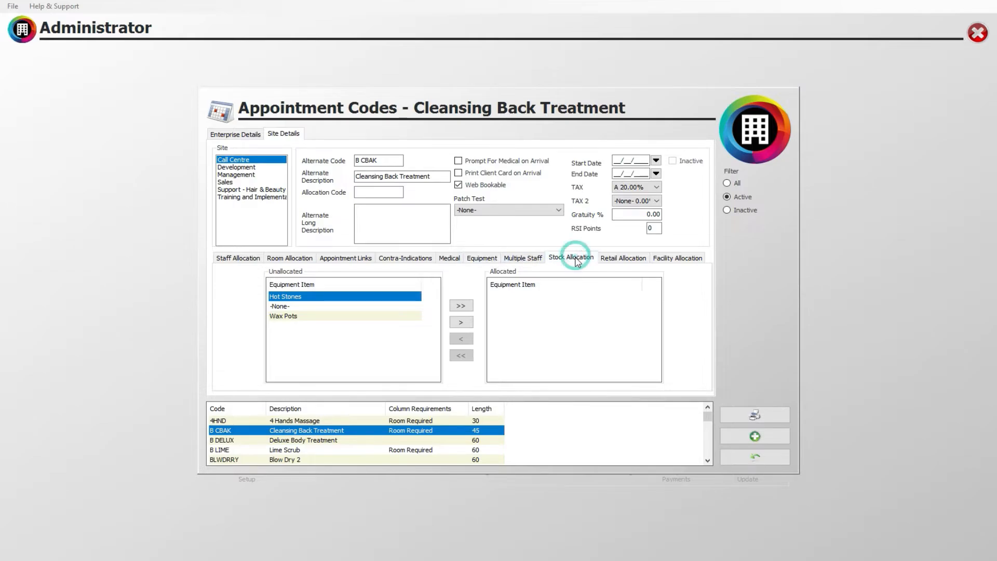
pyautogui.click(748, 457)
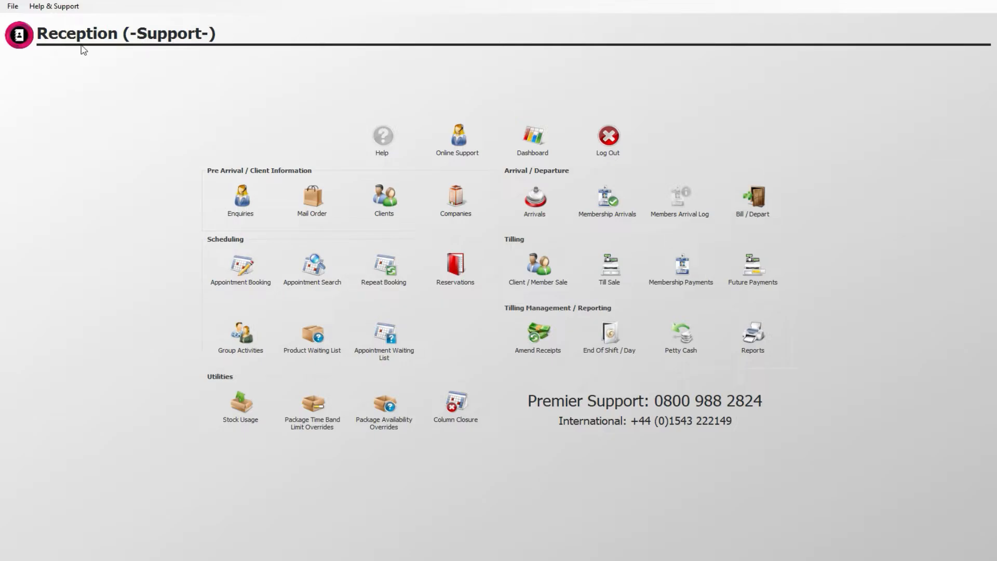
# Open the appointment book in Reception and show Thursday 2 December 2021.
pyautogui.click(245, 271)
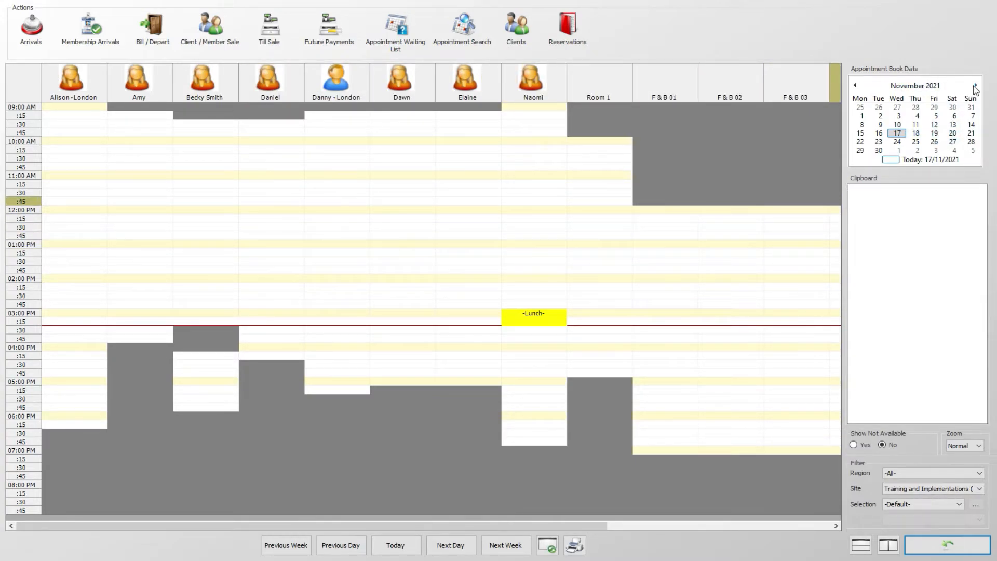
pyautogui.click(976, 85)
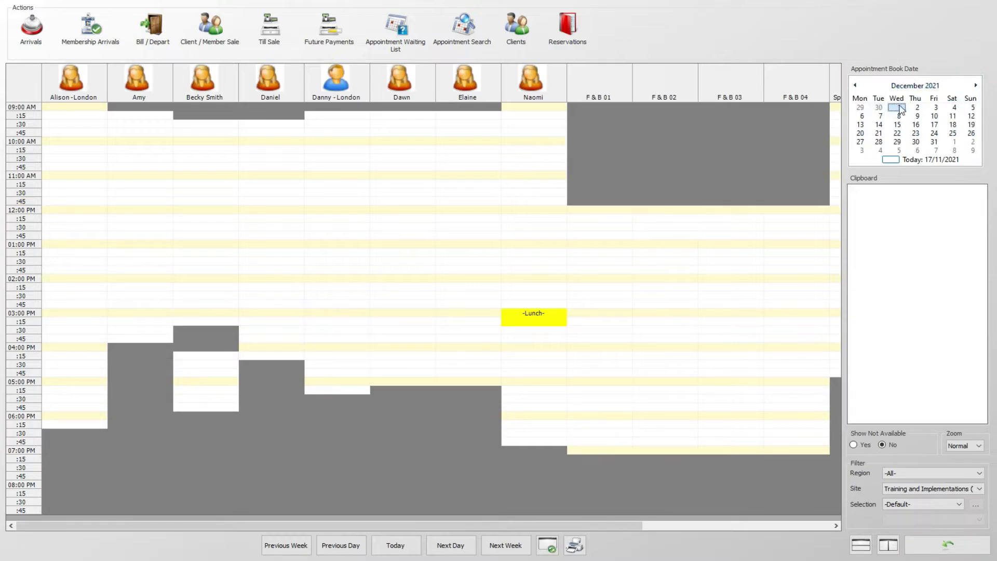
pyautogui.click(915, 107)
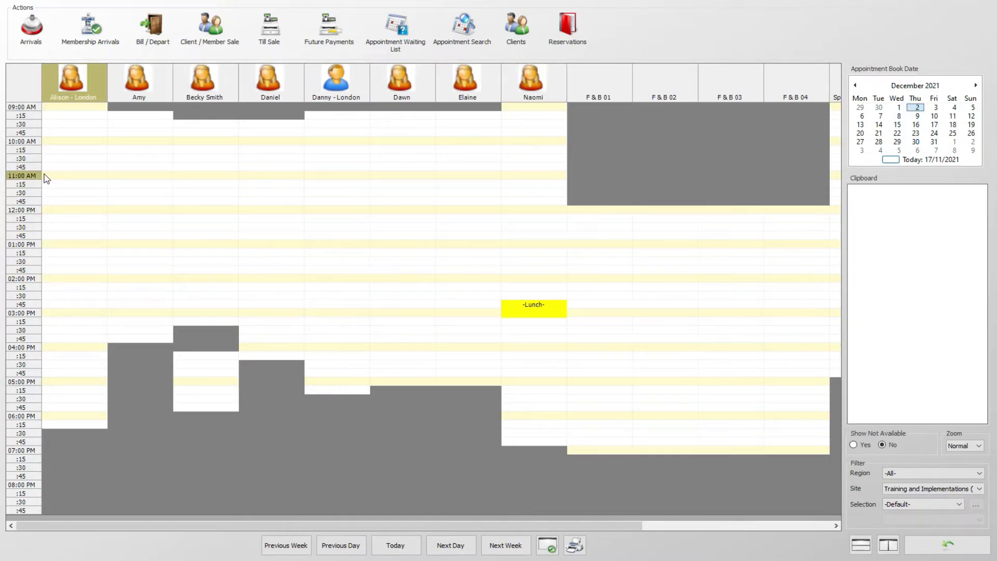
# Start a 12:00 PM booking for the third staff member and browse the Body Treatments and Facials categories.
pyautogui.doubleClick(205, 214)
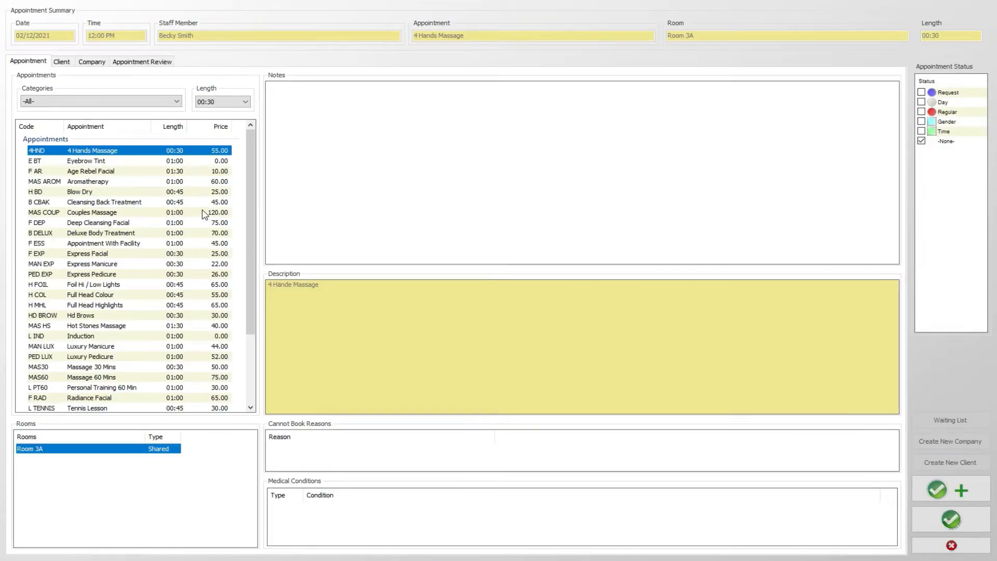
pyautogui.click(143, 102)
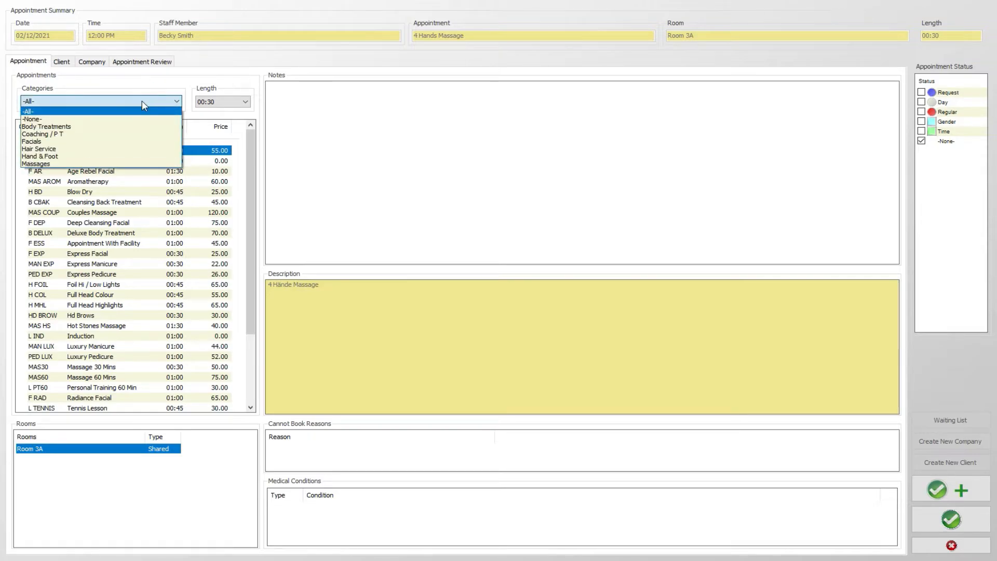
pyautogui.click(138, 127)
pyautogui.click(152, 104)
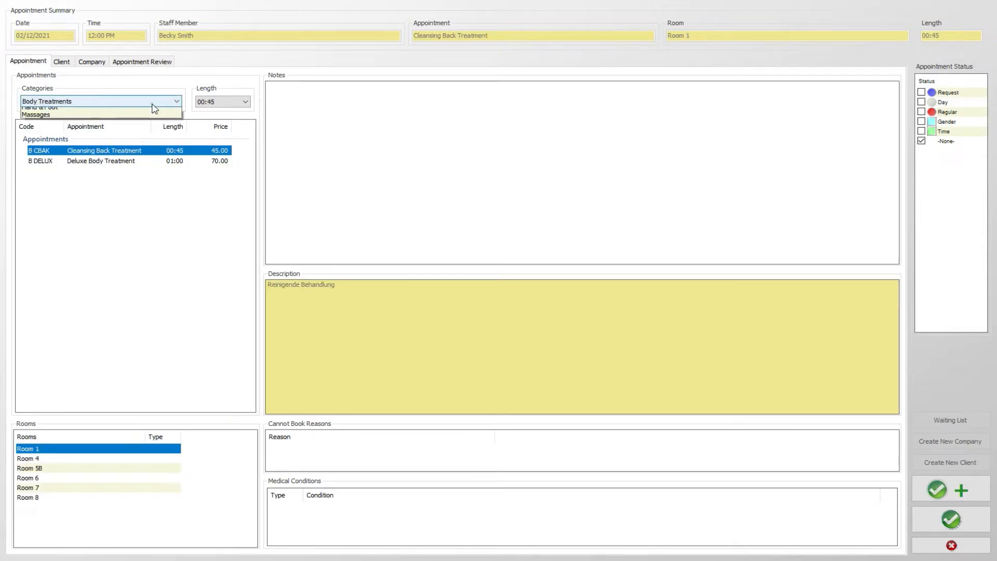
pyautogui.click(142, 139)
pyautogui.click(134, 106)
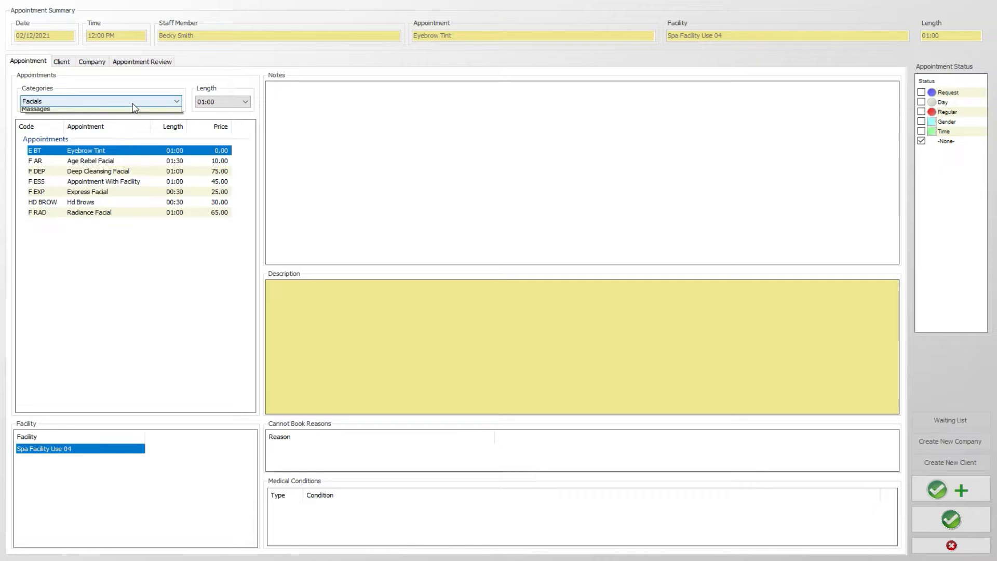
pyautogui.click(123, 111)
# Choose the one-hour Aromatherapy treatment from the Massages category and continue to the client details.
pyautogui.click(123, 100)
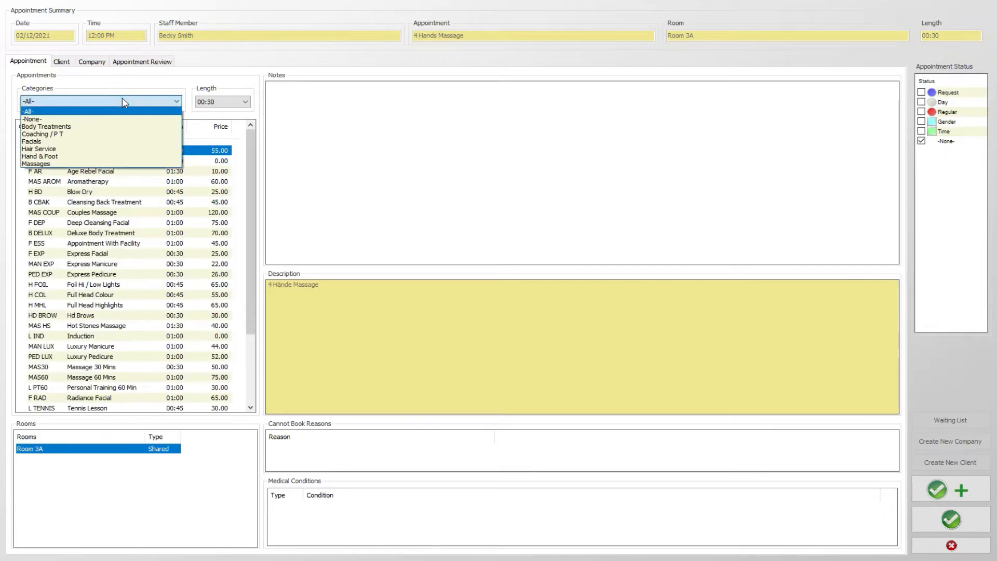
pyautogui.click(108, 163)
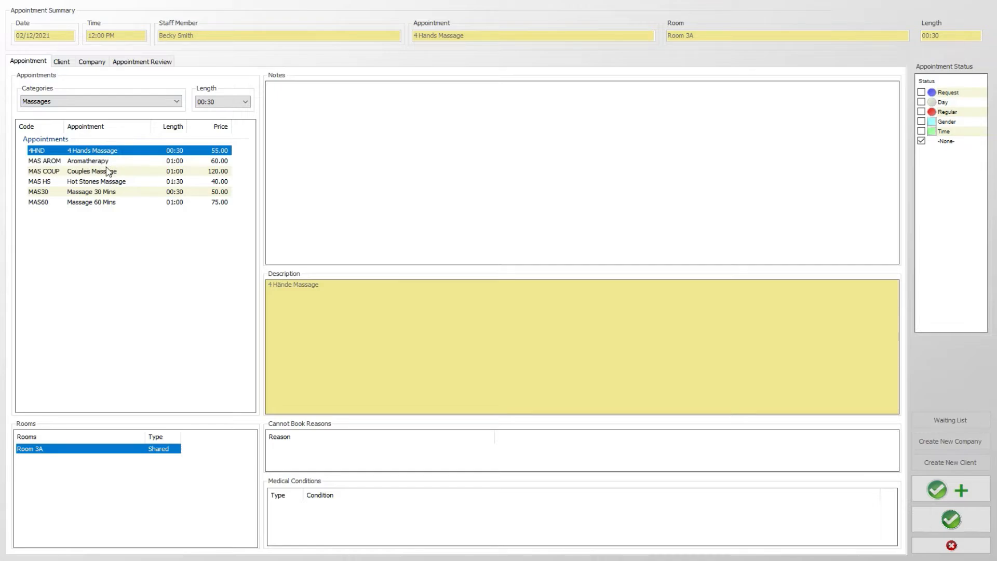
pyautogui.click(107, 162)
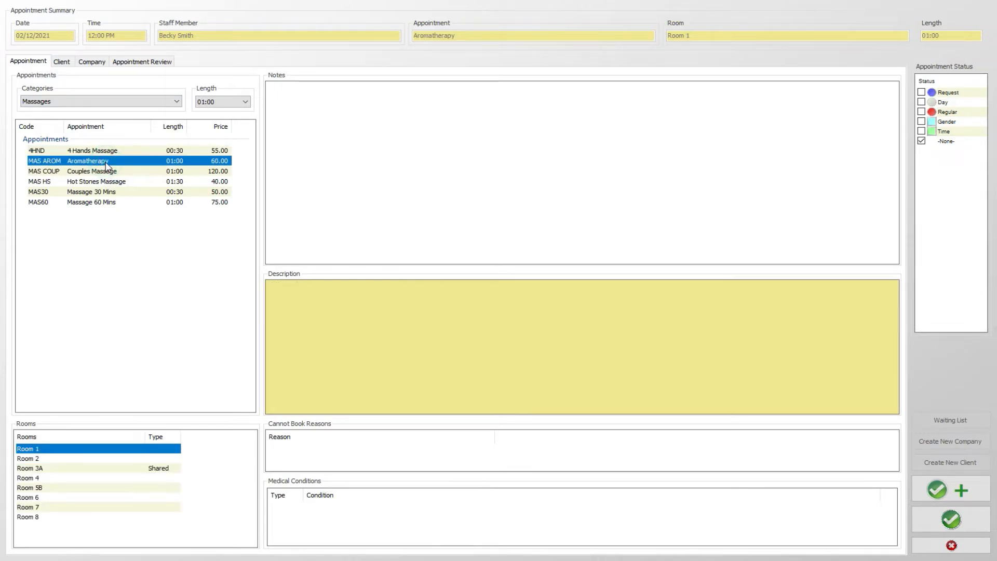
pyautogui.click(951, 519)
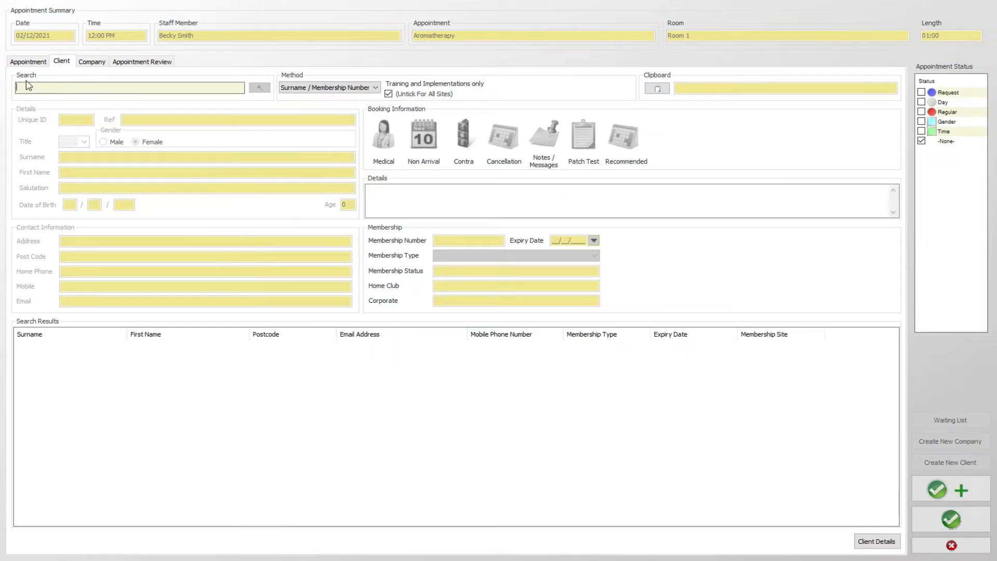
# Search by Surname / Membership Number for the client's surname and select the matching client record.
pyautogui.click(323, 88)
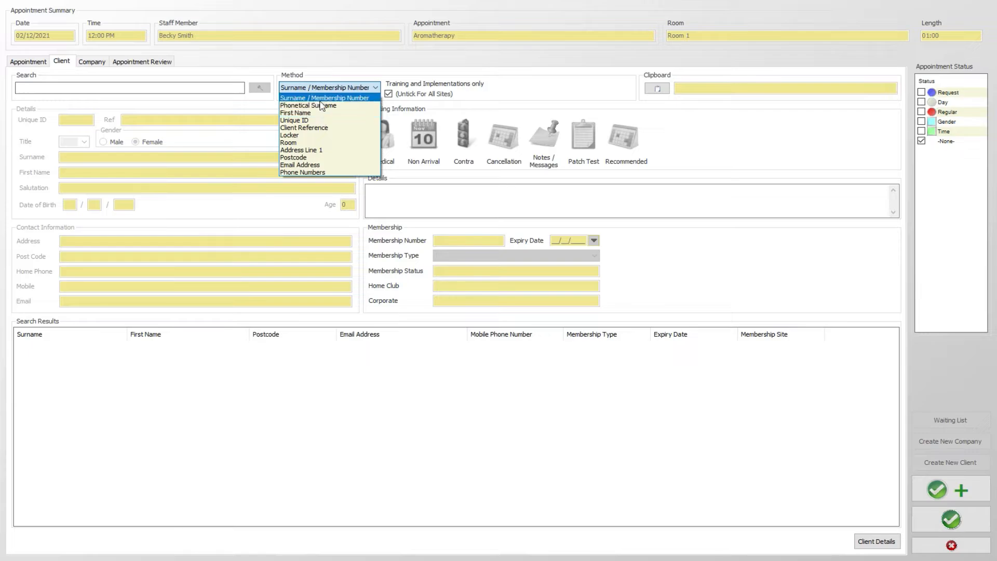
pyautogui.click(319, 98)
pyautogui.click(216, 86)
pyautogui.write('Burgess')
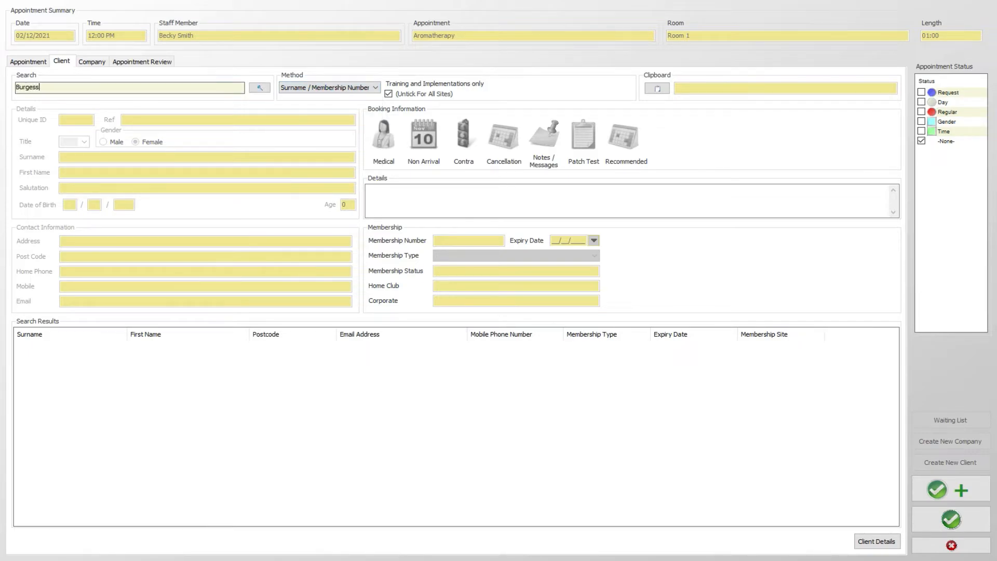
pyautogui.click(260, 88)
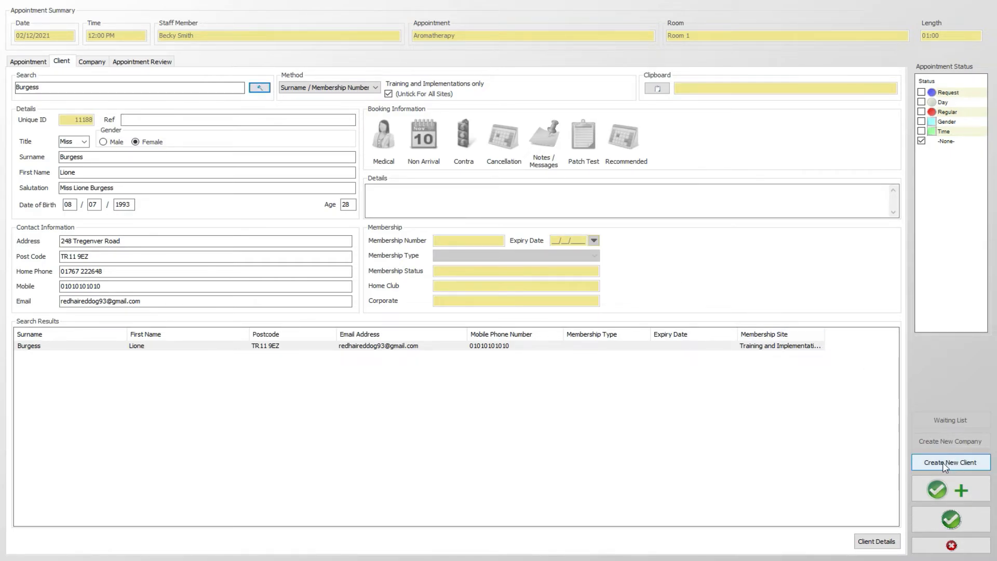
pyautogui.click(155, 346)
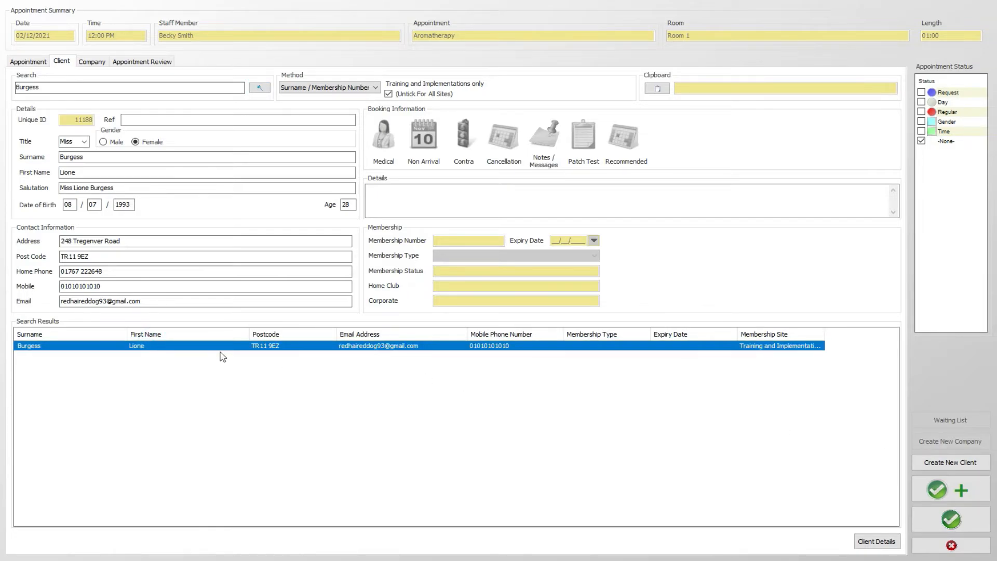
# Confirm the client with arrival and departure dates of 02/12/2021, and choose to pay for the appointment now.
pyautogui.click(950, 519)
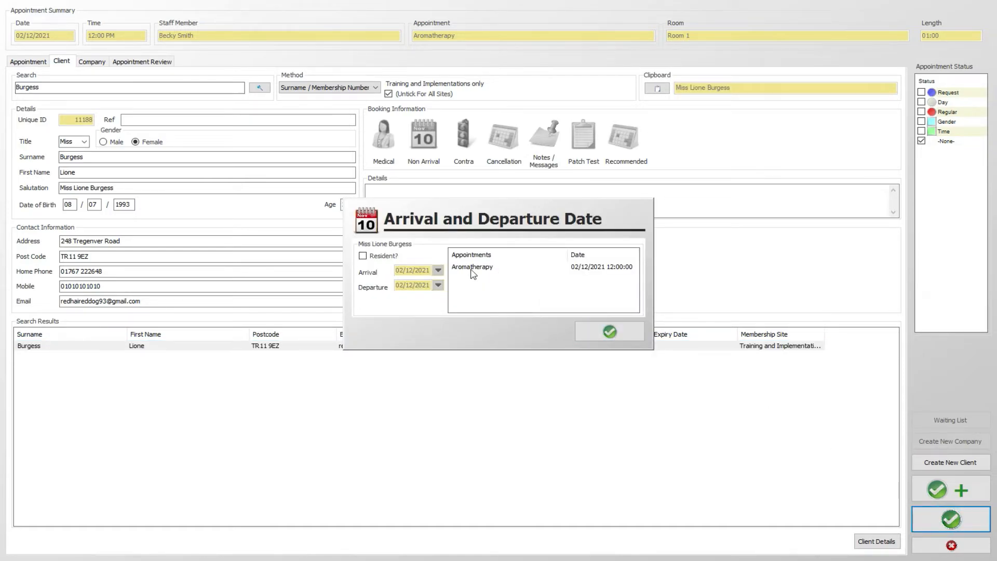
pyautogui.click(621, 334)
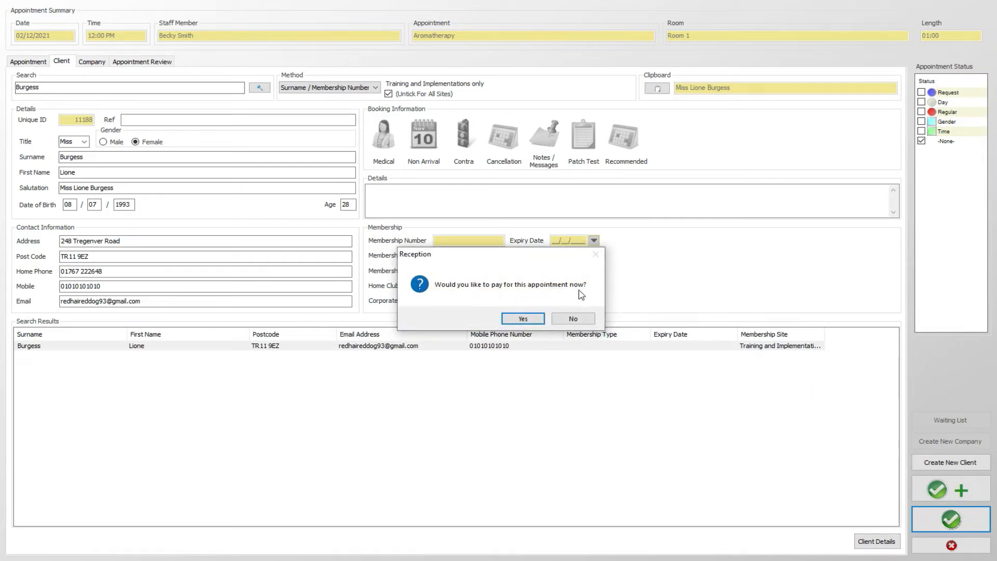
pyautogui.click(523, 319)
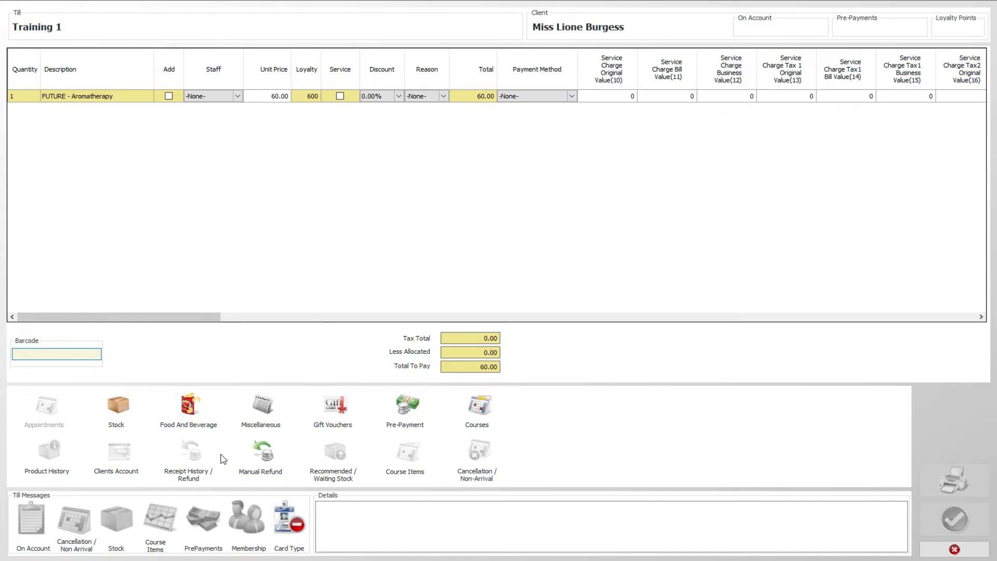
# Allocate the 60.00 Aromatherapy payment to cash and complete the sale without printing a receipt.
pyautogui.click(942, 525)
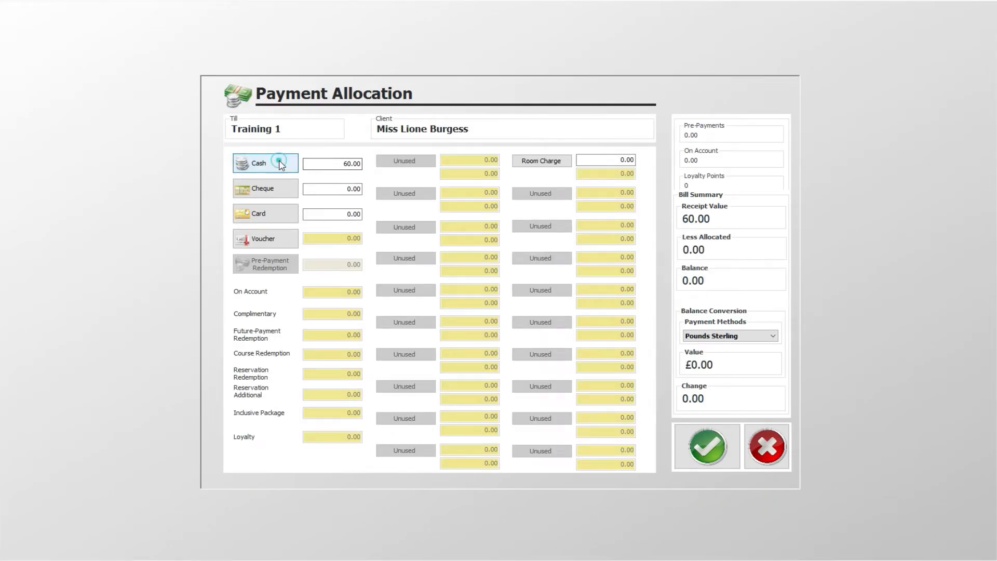
pyautogui.click(277, 194)
pyautogui.click(275, 171)
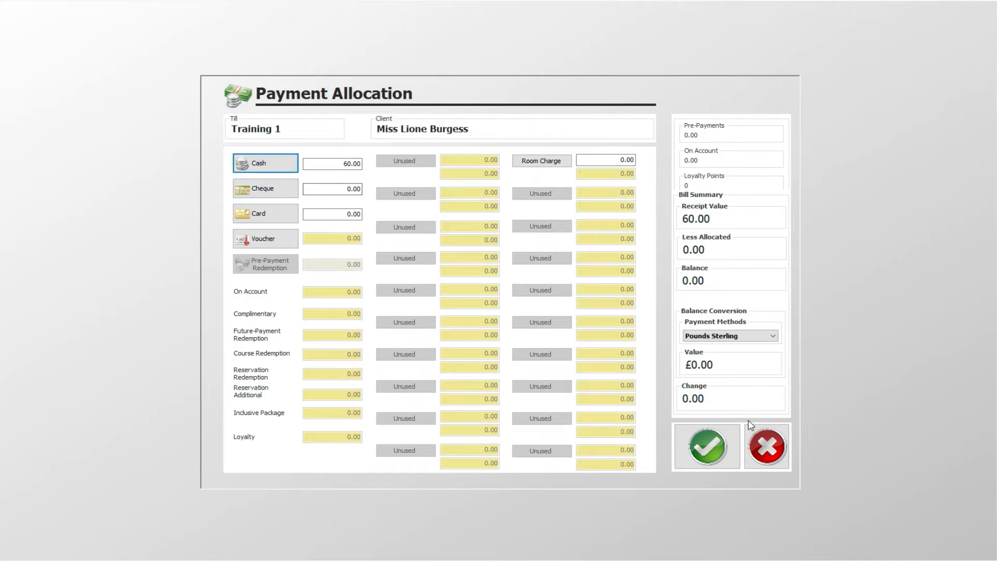
pyautogui.click(710, 447)
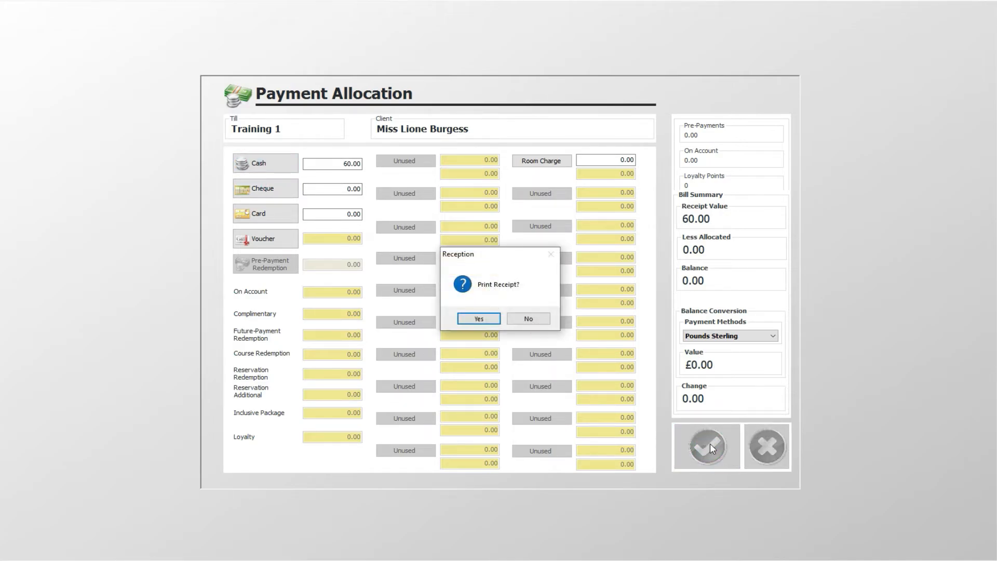
pyautogui.click(518, 321)
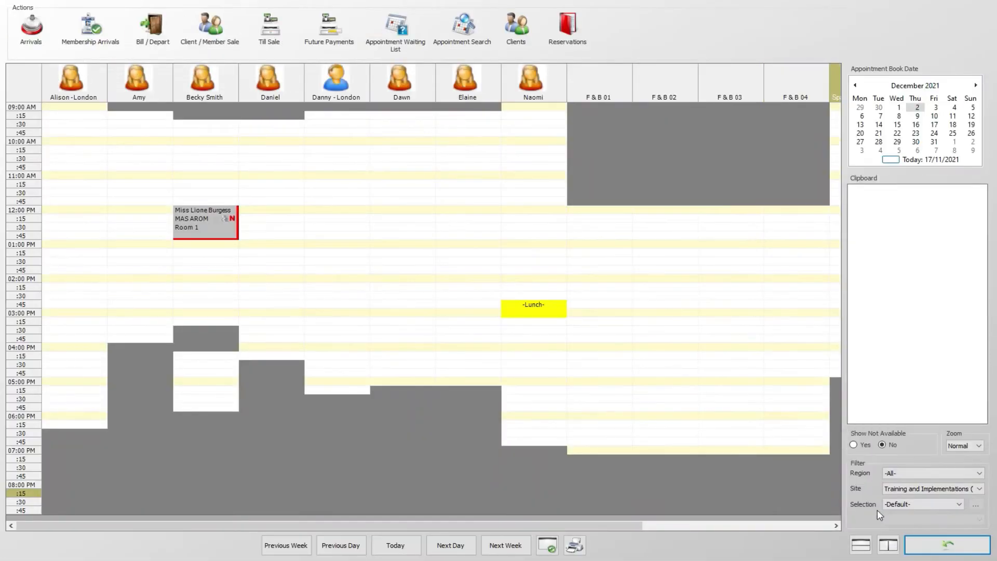
# Move the Aromatherapy appointment to 11:45 AM for the same staff member, and review its booking details.
pyautogui.click(209, 209)
pyautogui.moveTo(210, 208); pyautogui.dragTo(209, 203)
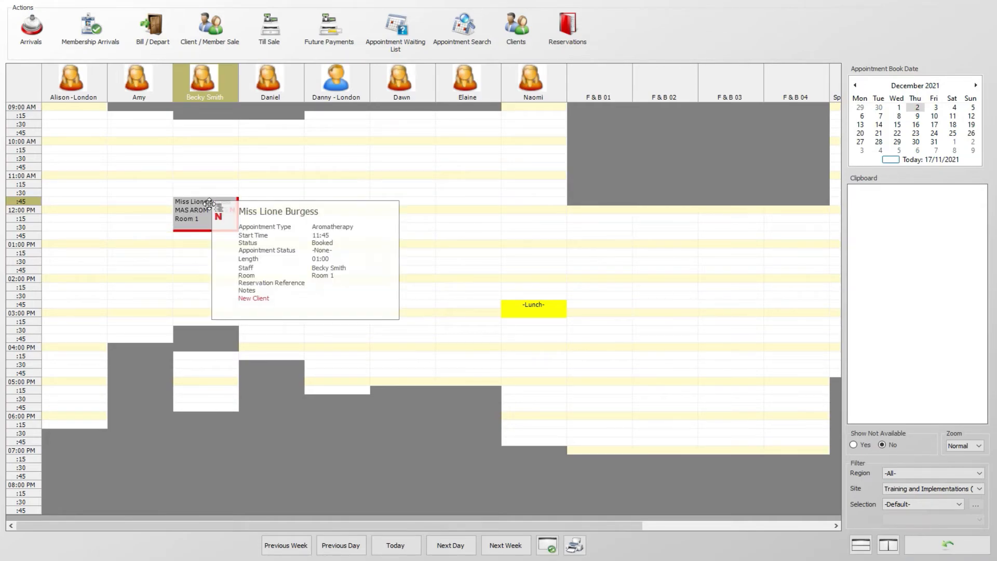
pyautogui.doubleClick(194, 208)
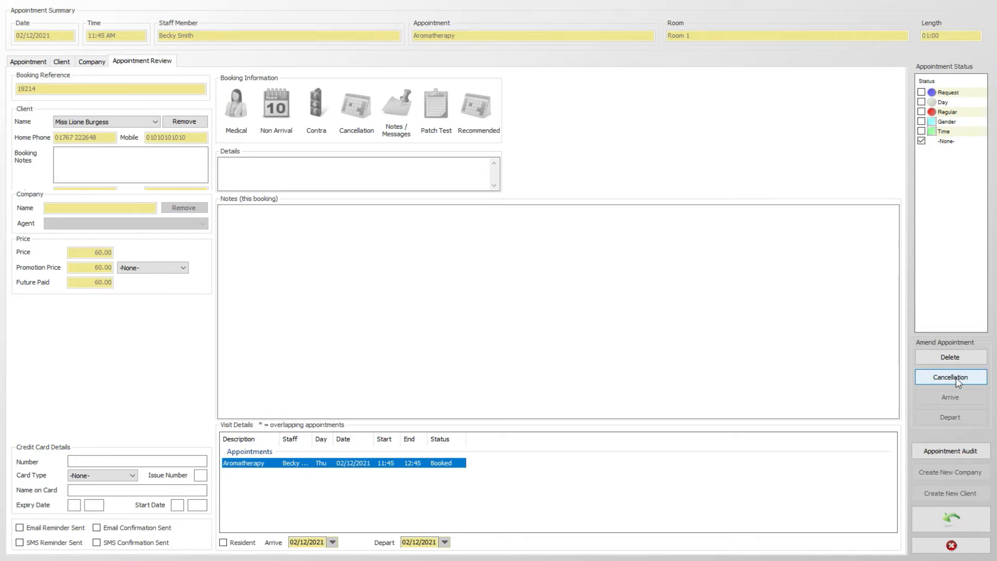
pyautogui.click(951, 519)
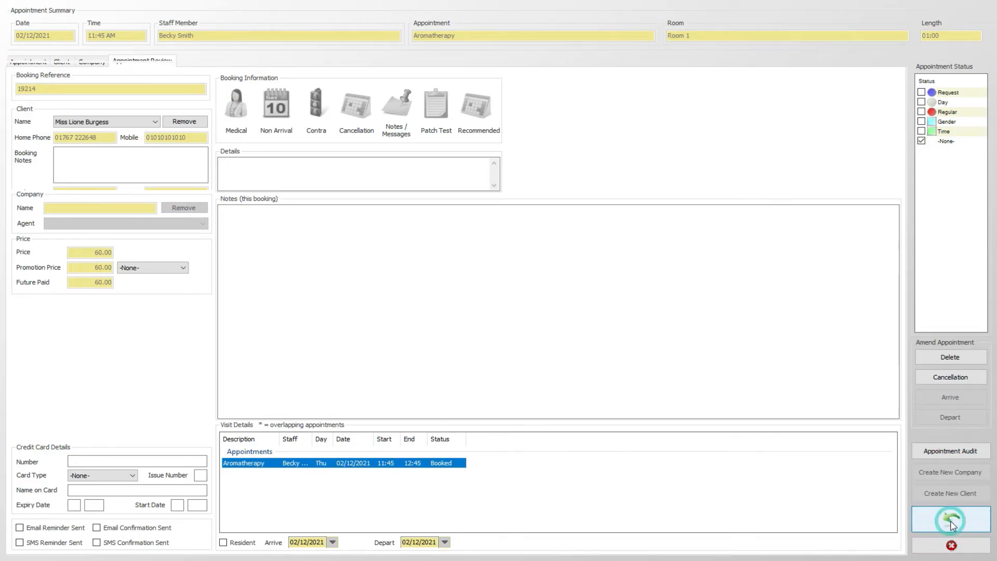